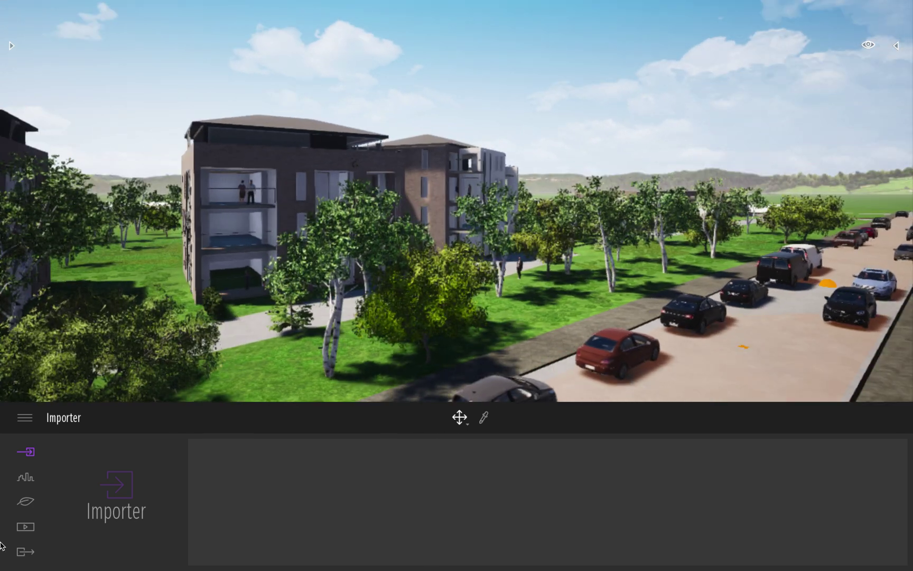
# Open the Nature location settings and move the map pin from Belgium to northern France near Amiens
pyautogui.click(26, 503)
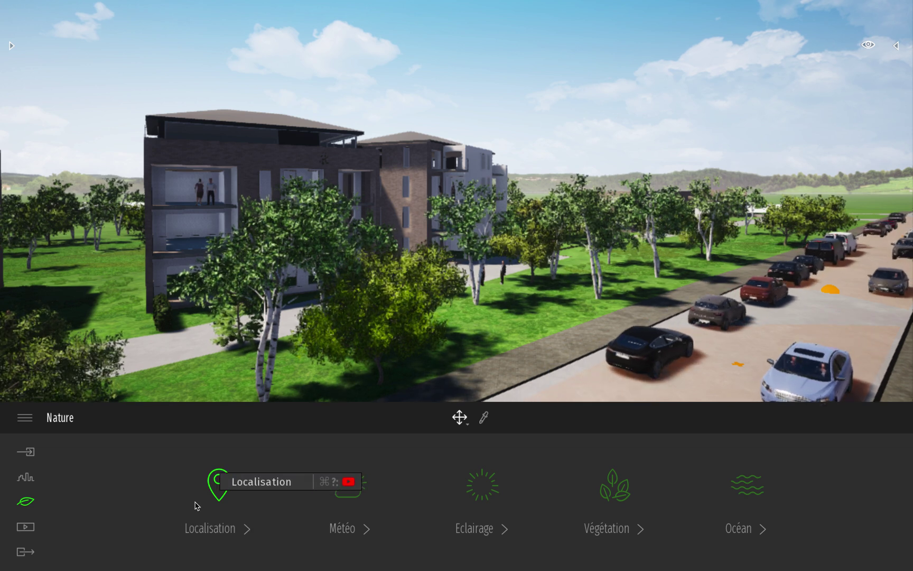
pyautogui.click(226, 485)
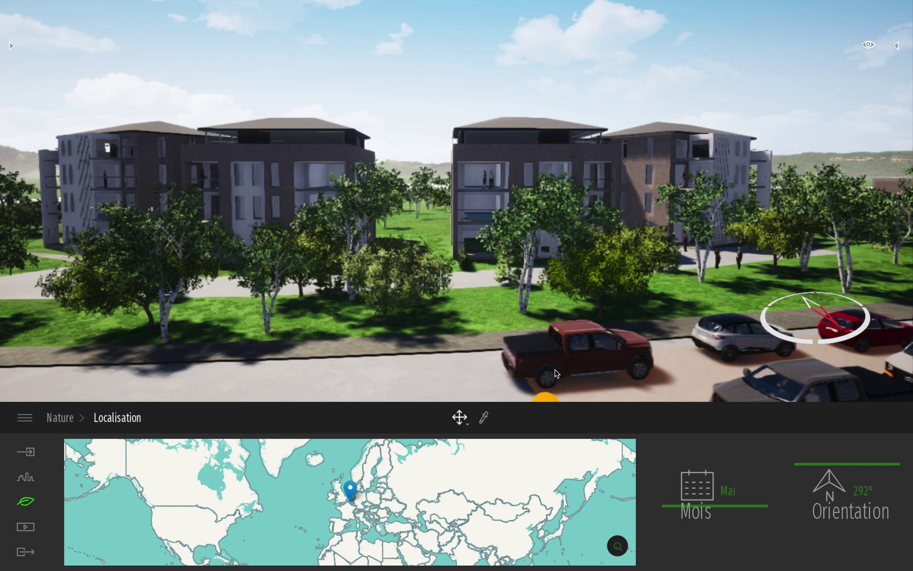
pyautogui.scroll(5, 380, 504)
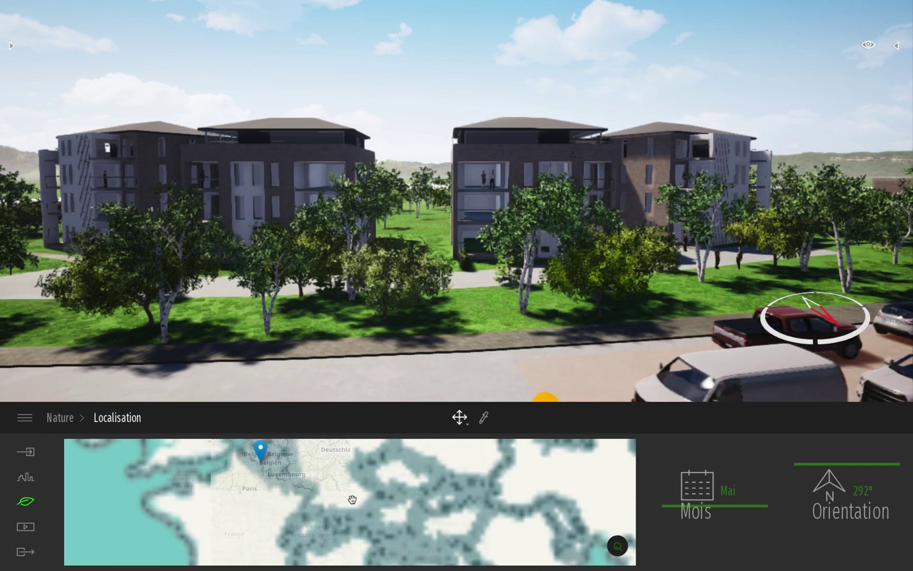
pyautogui.moveTo(269, 468); pyautogui.dragTo(346, 497)
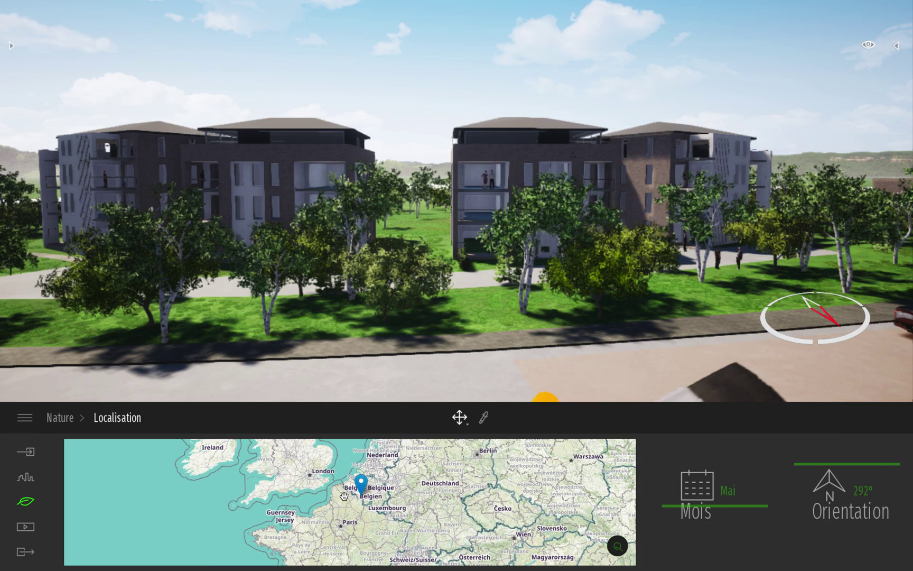
pyautogui.scroll(2, 364, 494)
pyautogui.scroll(1, 367, 494)
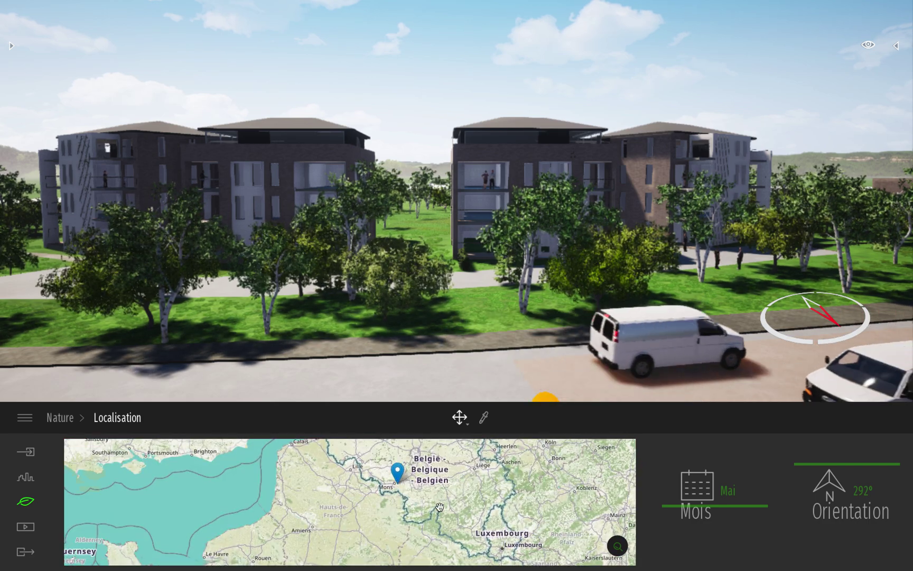
pyautogui.moveTo(437, 485)
pyautogui.mouseDown()
pyautogui.moveTo(438, 530)
pyautogui.moveTo(431, 508)
pyautogui.mouseUp()
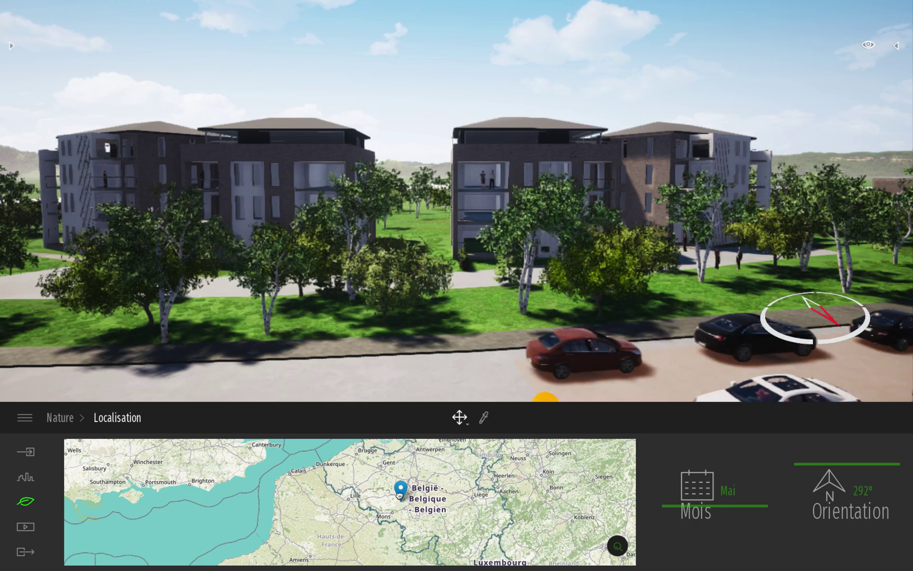
pyautogui.moveTo(404, 490); pyautogui.dragTo(398, 489)
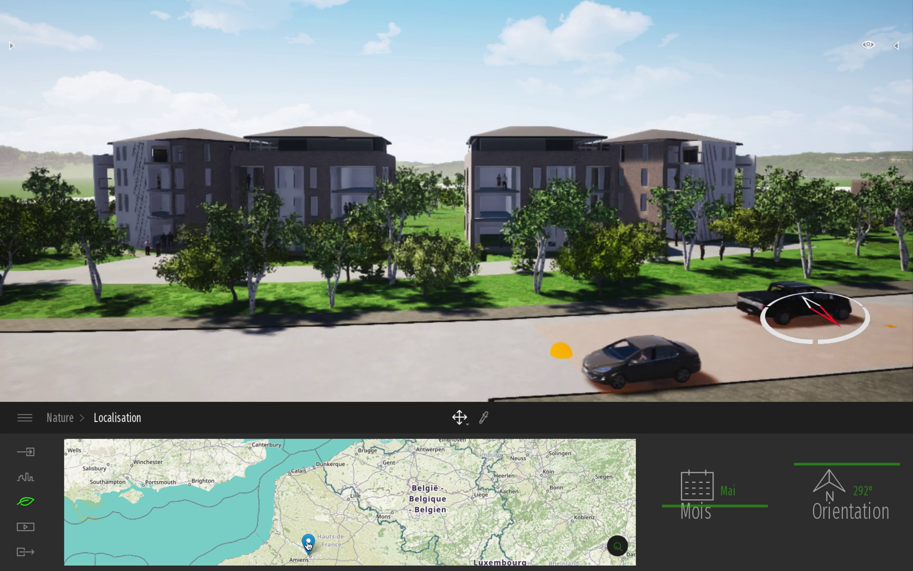
# Move the location pin across the map to Poland near Warsaw
pyautogui.scroll(-2, 348, 503)
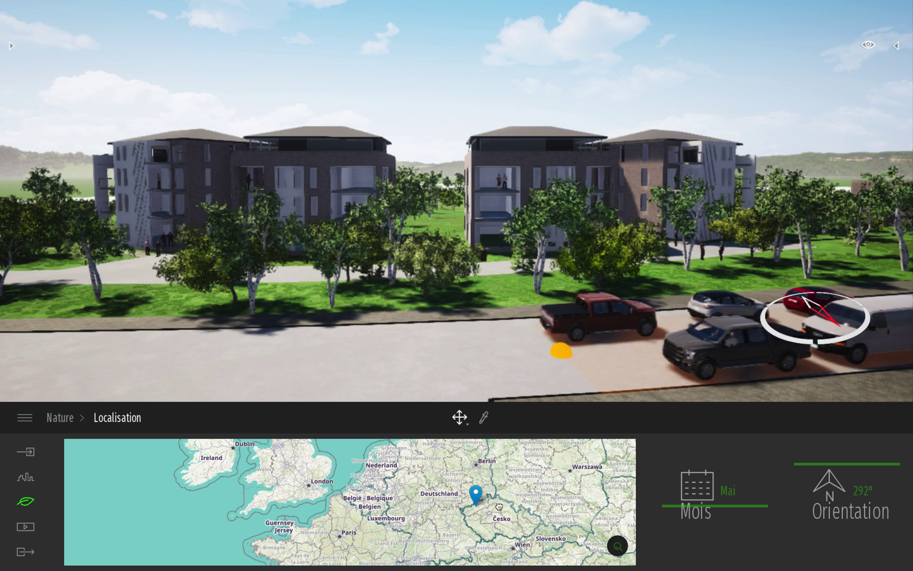
pyautogui.moveTo(574, 465); pyautogui.dragTo(575, 462)
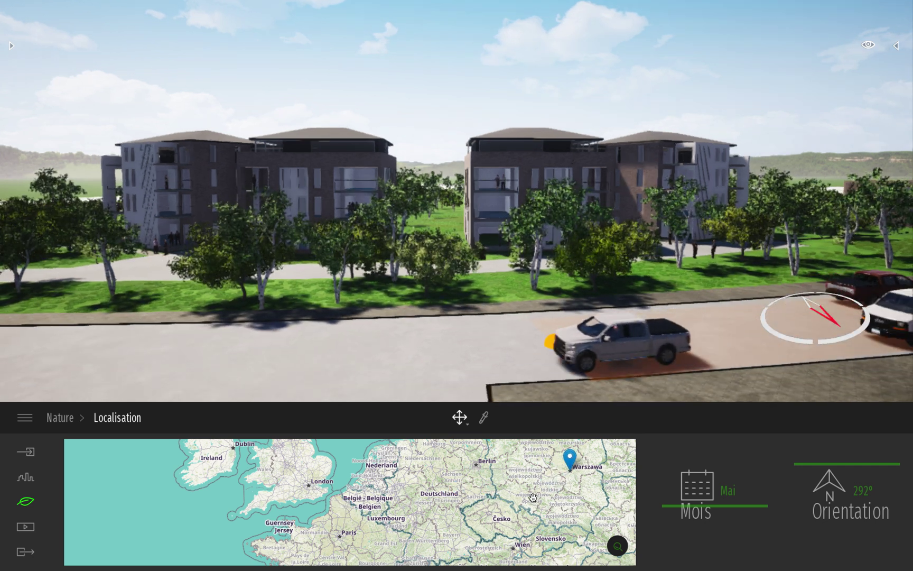
pyautogui.moveTo(530, 516); pyautogui.dragTo(456, 517)
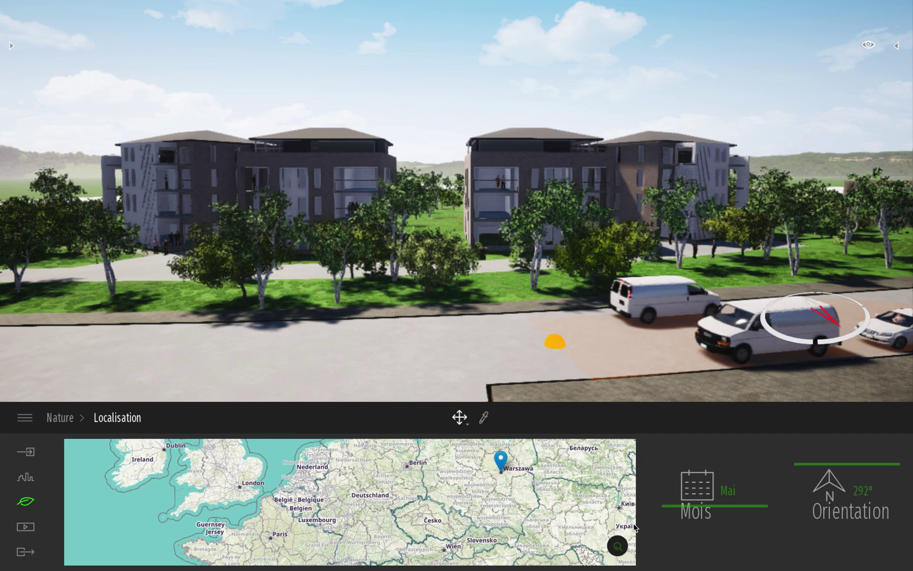
# Search the map for "avenue louise bru" and set the project location to the Brussels result
pyautogui.click(618, 549)
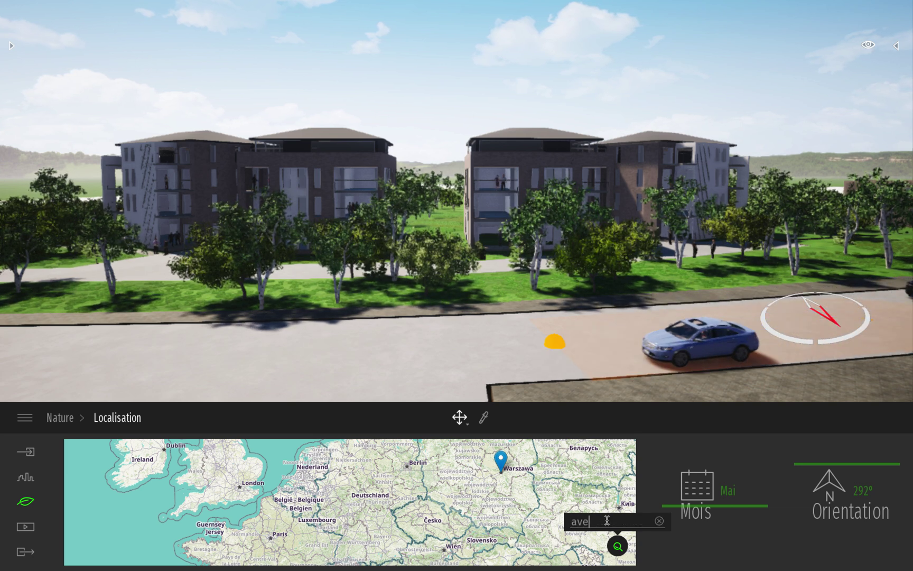
pyautogui.write('louise ')
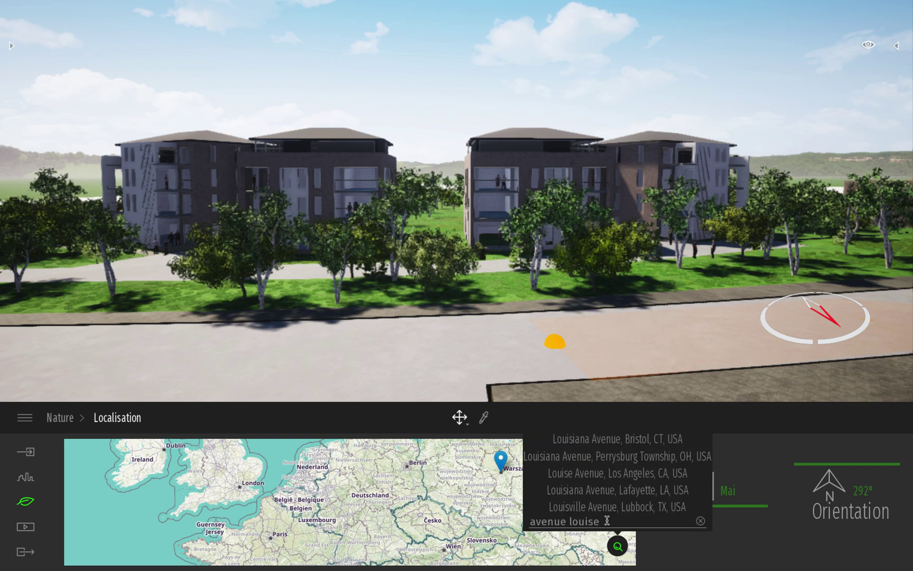
pyautogui.write('brux')
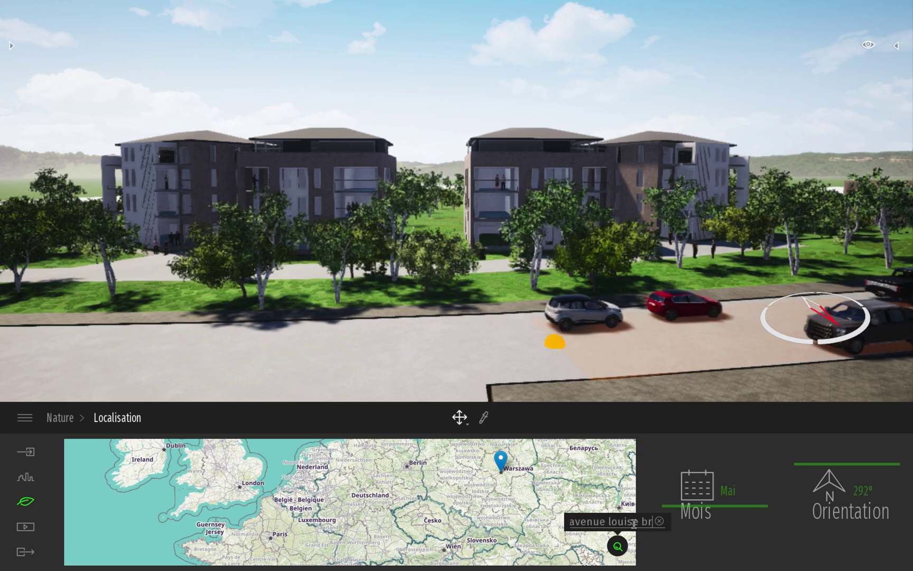
pyautogui.press('BackSpace')
pyautogui.press('BackSpace')
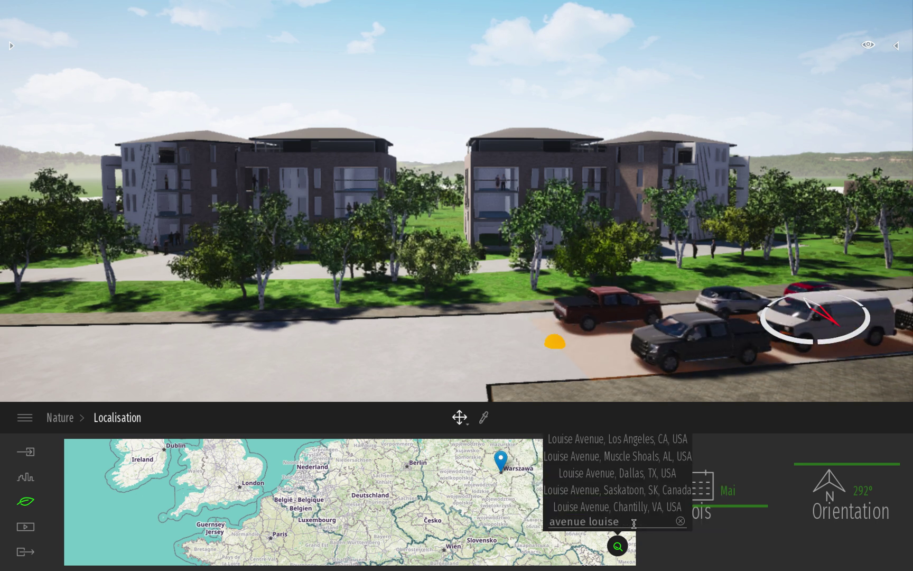
pyautogui.press('BackSpace')
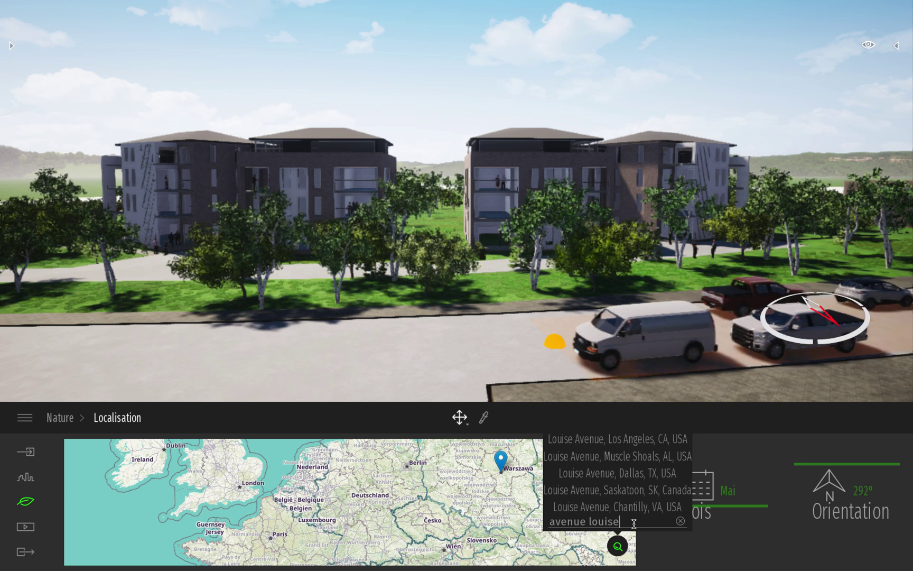
pyautogui.write('bru')
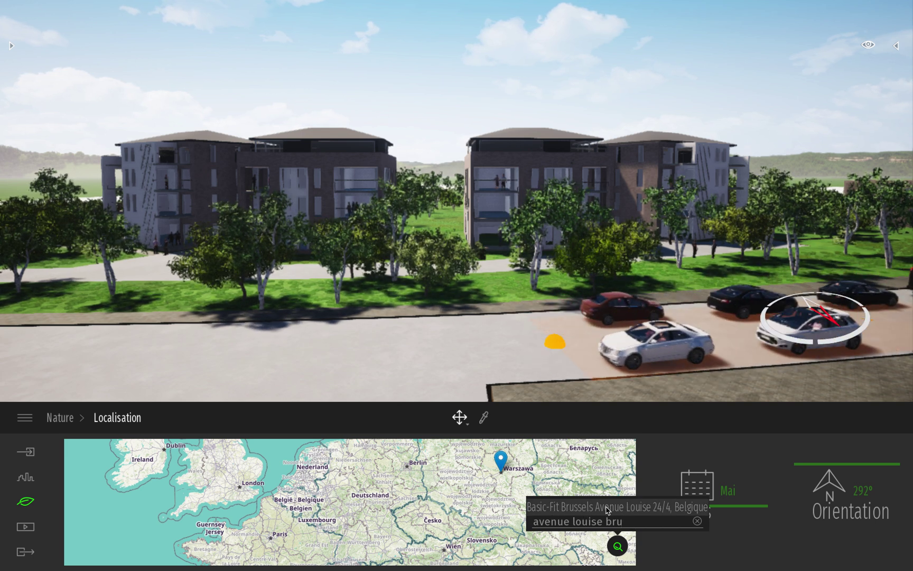
pyautogui.click(608, 508)
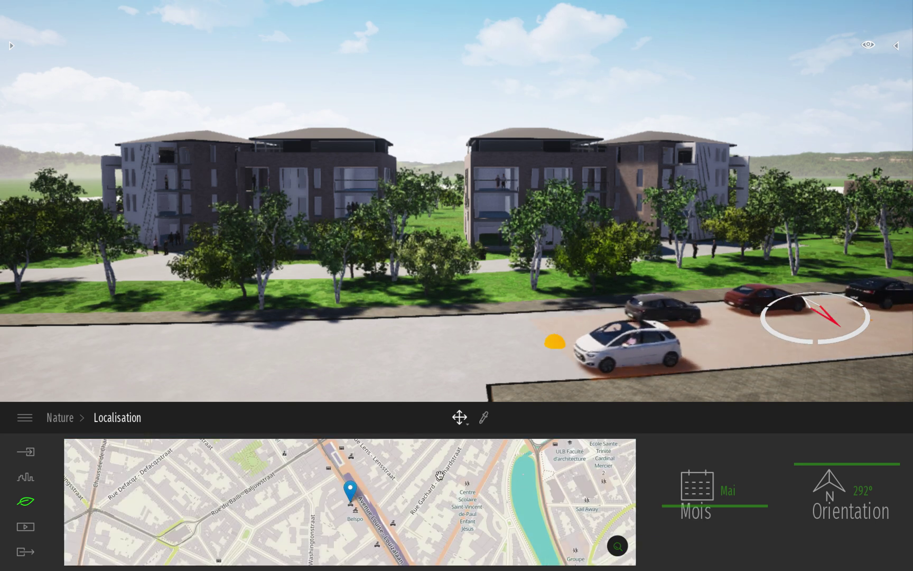
# Set the scene's north orientation to 262°
pyautogui.moveTo(497, 208); pyautogui.dragTo(629, 268, button='right')
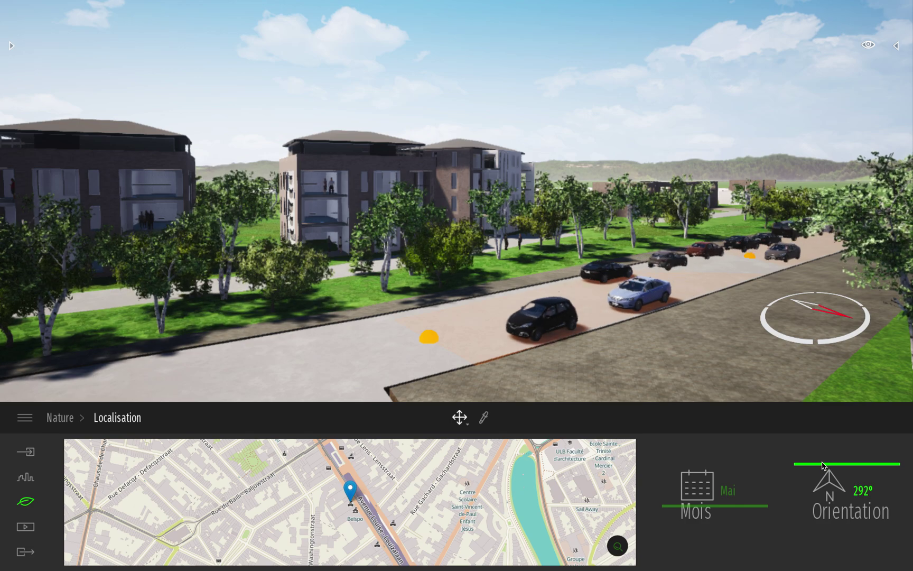
pyautogui.moveTo(823, 468)
pyautogui.mouseDown()
pyautogui.moveTo(825, 480)
pyautogui.moveTo(822, 463)
pyautogui.moveTo(824, 471)
pyautogui.mouseUp()
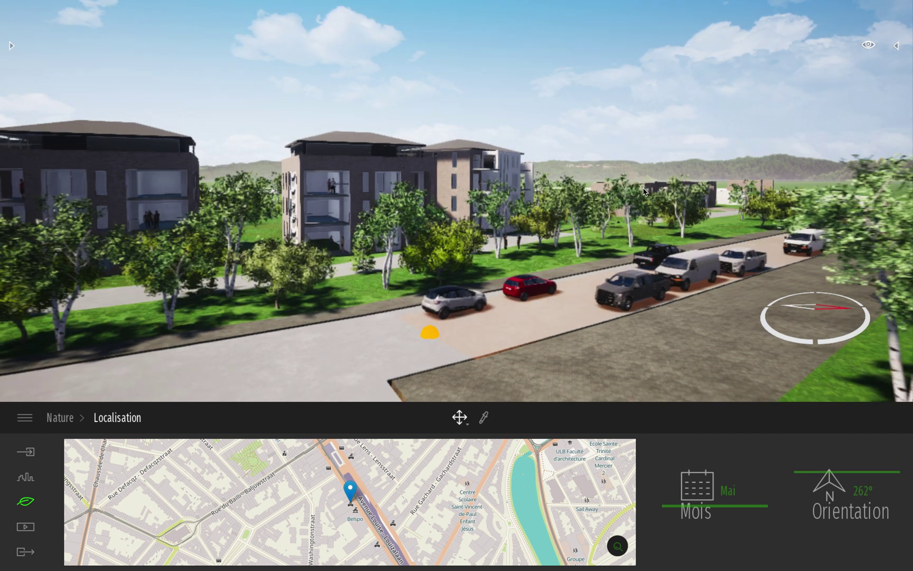
# Set the scene's time of day to 08:37 in the view settings and close them
pyautogui.moveTo(673, 109); pyautogui.dragTo(641, 113, button='right')
pyautogui.keyDown('shift'); pyautogui.moveTo(400, 198); pyautogui.dragTo(419, 201, button='middle'); pyautogui.keyUp('shift')
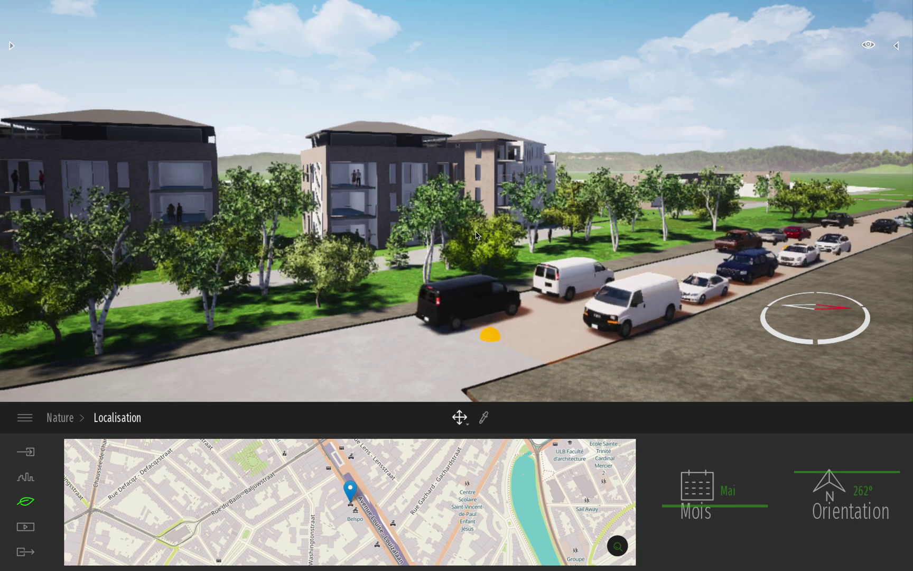
pyautogui.moveTo(411, 194); pyautogui.dragTo(492, 166, button='right')
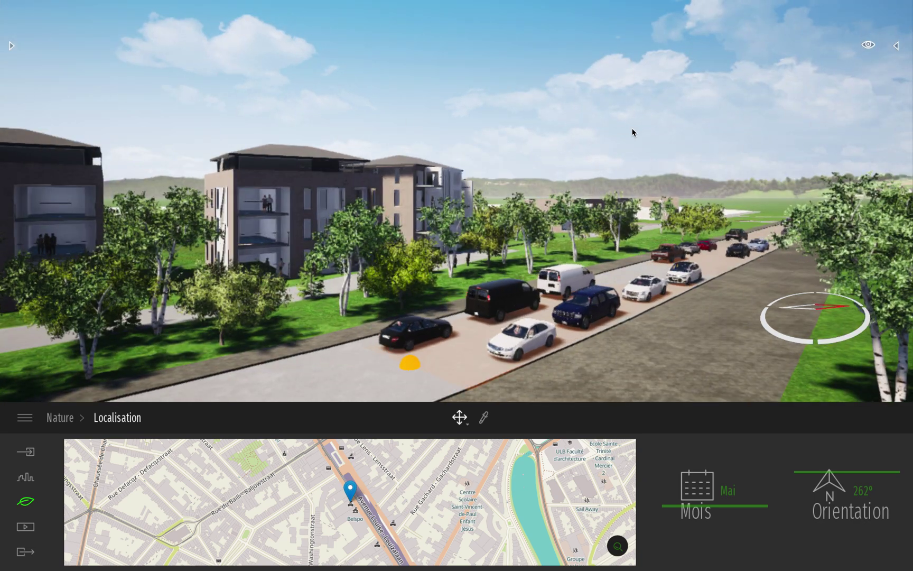
pyautogui.moveTo(632, 133); pyautogui.dragTo(547, 233, button='right')
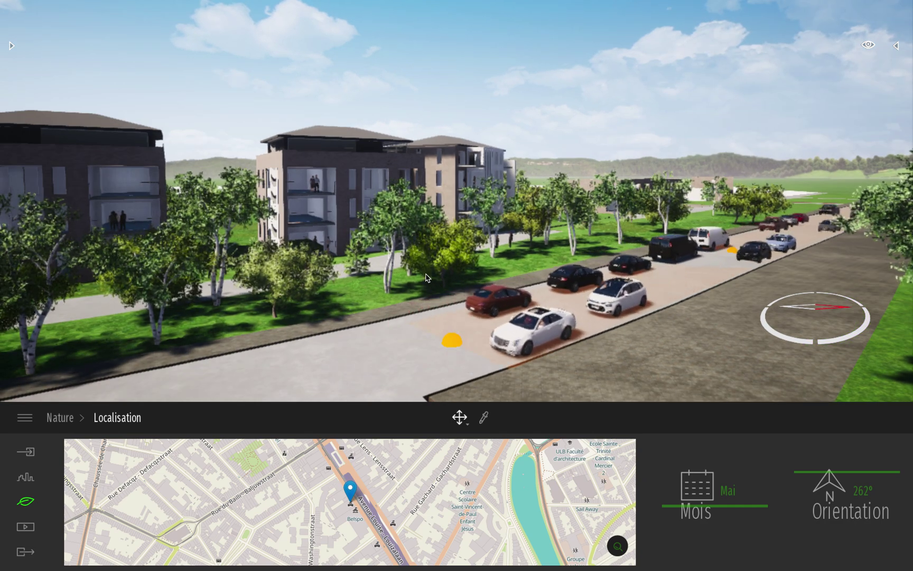
pyautogui.press('Left')
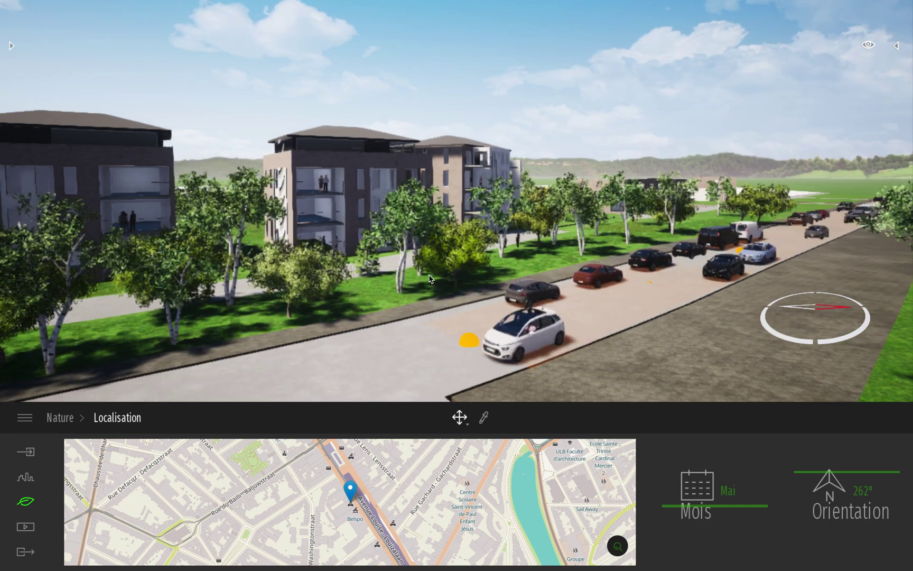
pyautogui.press('Right')
pyautogui.press('Right')
pyautogui.press('Up')
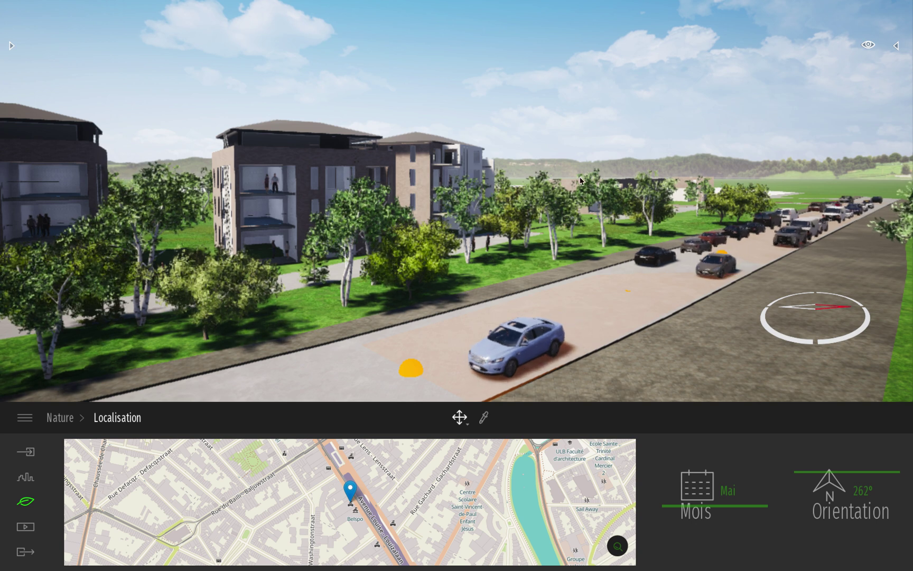
pyautogui.click(868, 44)
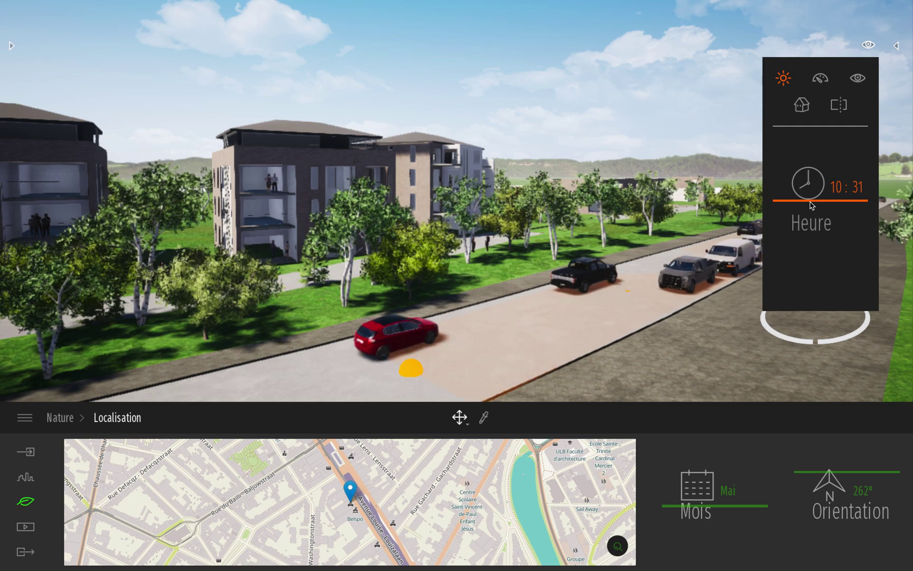
pyautogui.moveTo(812, 197)
pyautogui.mouseDown()
pyautogui.moveTo(810, 184)
pyautogui.moveTo(811, 210)
pyautogui.moveTo(810, 159)
pyautogui.moveTo(811, 193)
pyautogui.mouseUp()
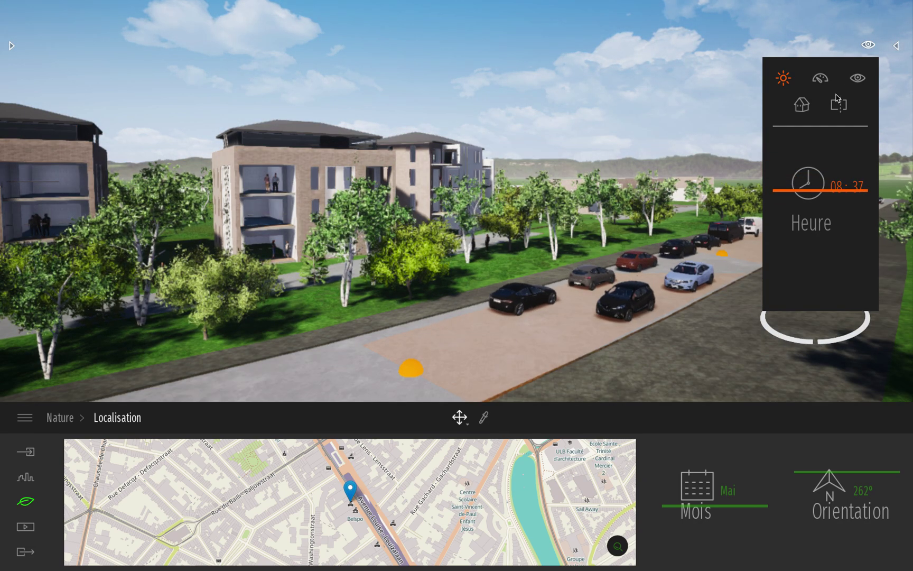
pyautogui.click(867, 45)
# Examine the sunlight and shadows on the apartment buildings and street from closer viewpoints
pyautogui.moveTo(592, 225); pyautogui.dragTo(342, 401, button='middle')
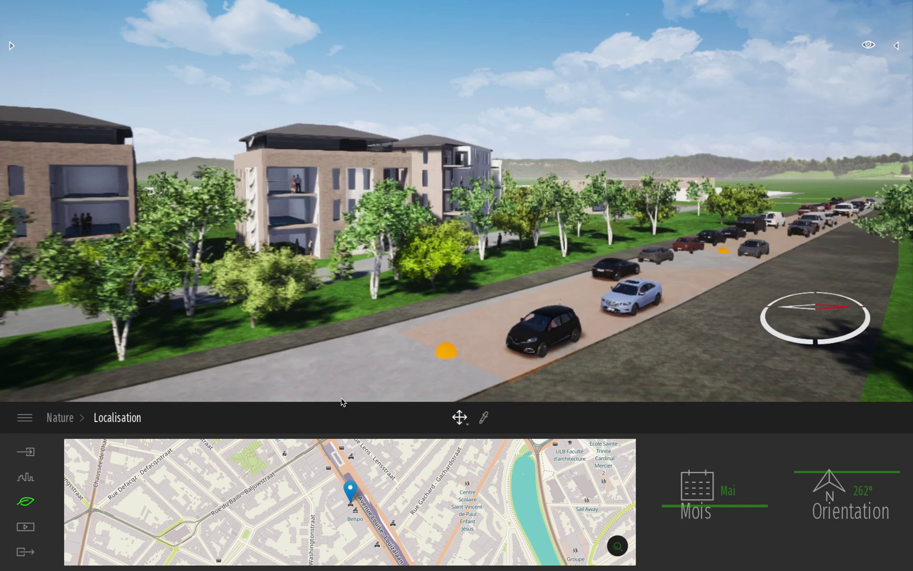
pyautogui.moveTo(342, 389)
pyautogui.mouseDown(button='right')
pyautogui.moveTo(346, 401)
pyautogui.moveTo(336, 376)
pyautogui.moveTo(312, 378)
pyautogui.mouseUp(button='right')
pyautogui.press('Up')
pyautogui.press('Up')
pyautogui.press('Right')
pyautogui.press('Right')
pyautogui.moveTo(465, 277); pyautogui.dragTo(468, 273, button='right')
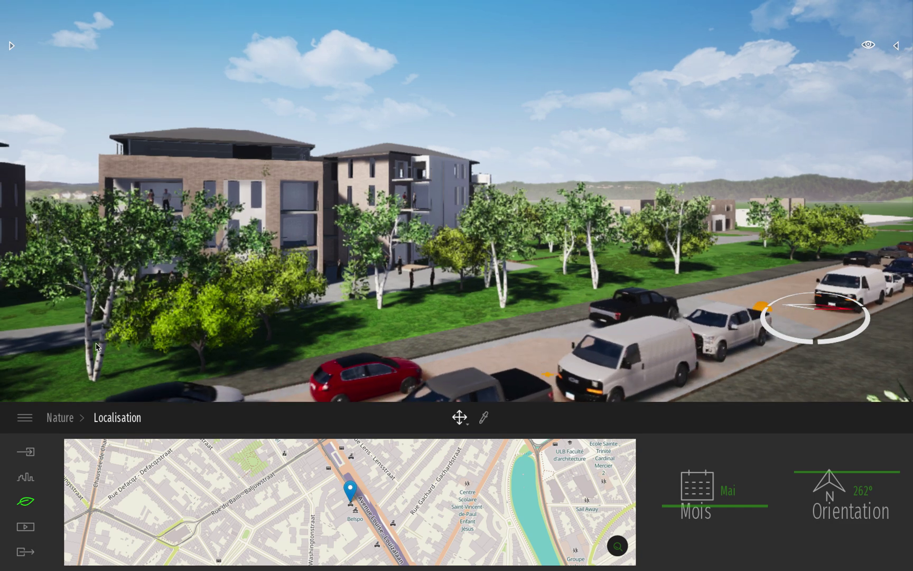
# Open Image 03 from the saved media images and display its own location settings
pyautogui.click(27, 527)
pyautogui.click(286, 485)
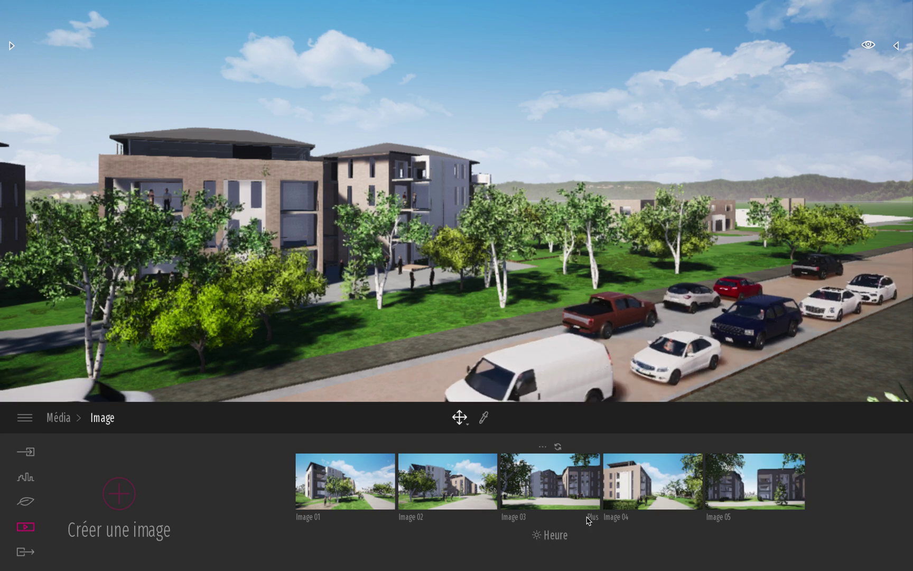
pyautogui.click(592, 518)
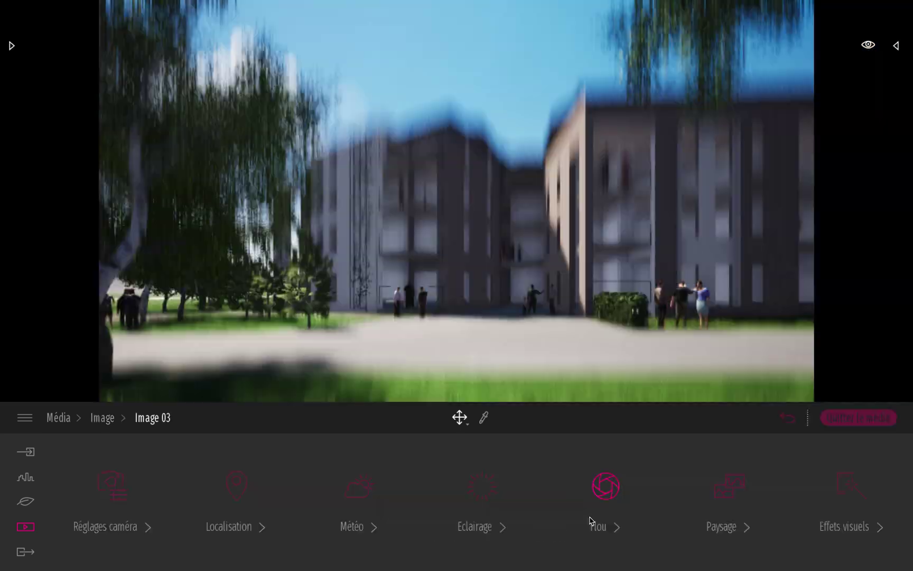
pyautogui.click(233, 489)
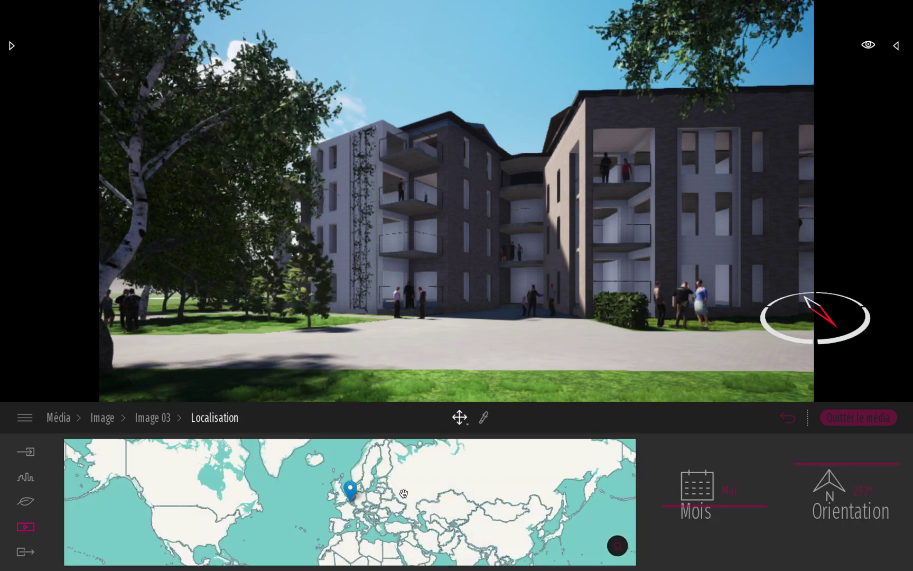
# Check the general Nature settings with Image 03 still open, and return to the media types
pyautogui.click(26, 503)
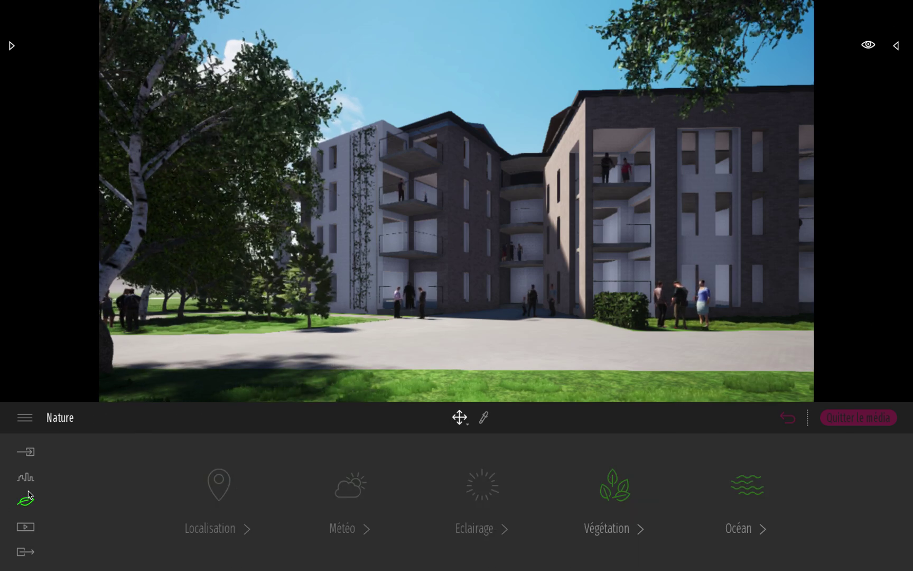
pyautogui.click(26, 527)
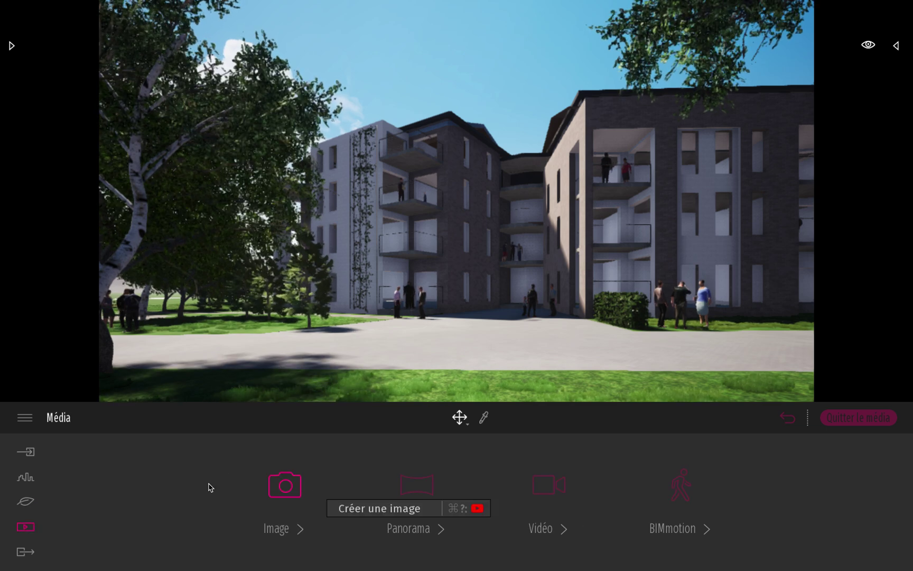